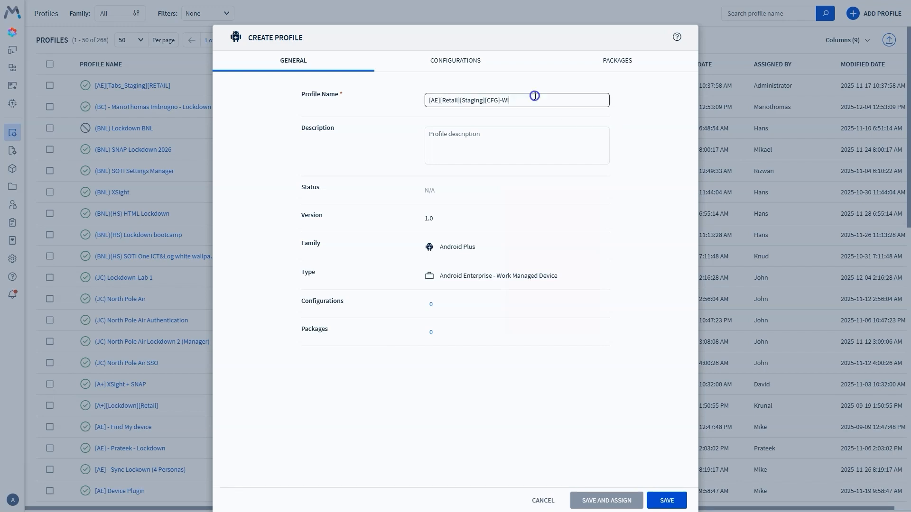
- Complete the profile name as [AE][Retail][Staging][CFG]-Wifi and start adding a WiFi configuration to the profile
{"action": "type", "text": "fi"}
{"action": "left_click", "coordinate": [449, 63]}
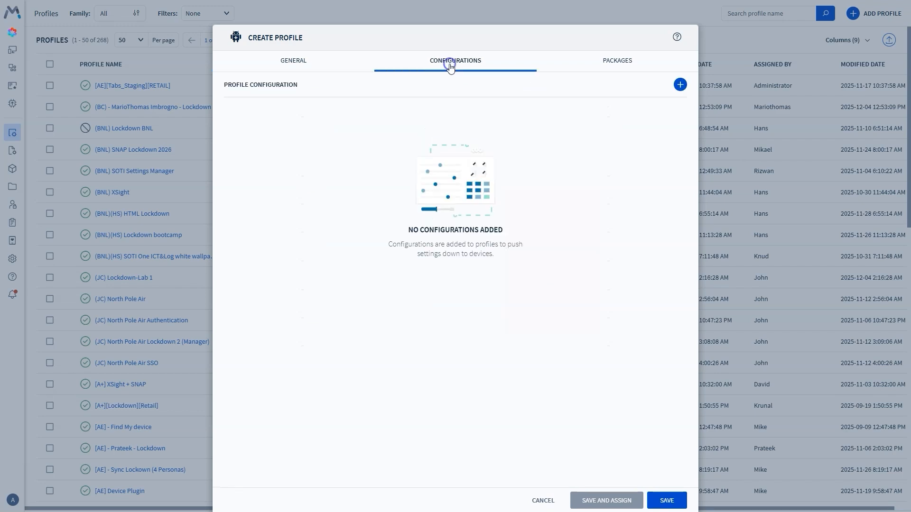
{"action": "left_click", "coordinate": [681, 85]}
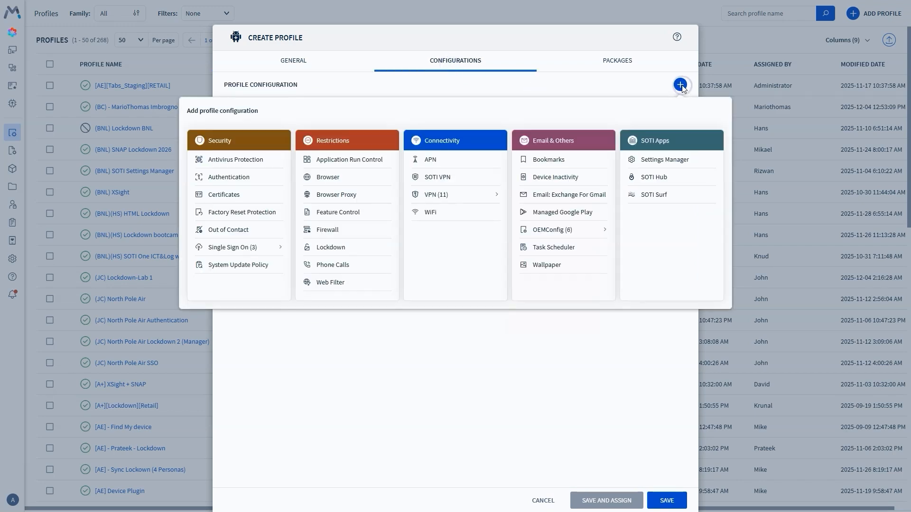
{"action": "left_click", "coordinate": [434, 213]}
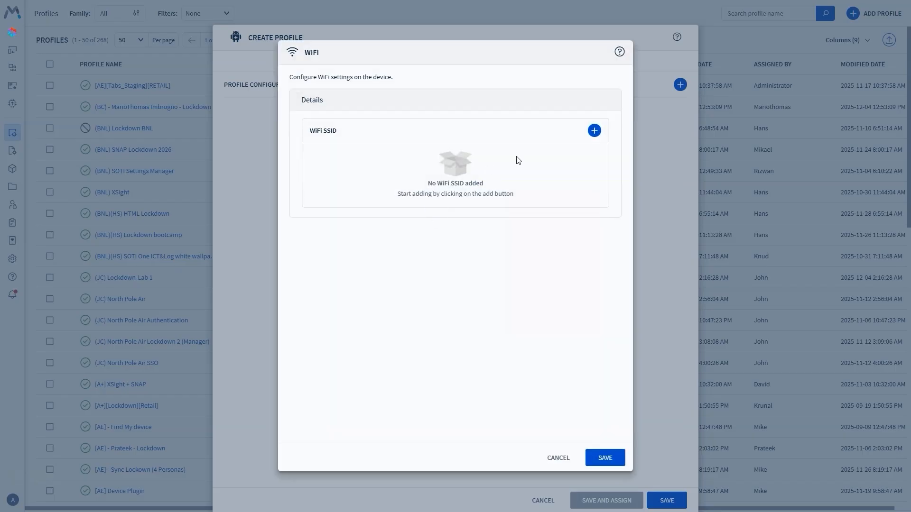
- Start a new WiFi SSID named SOTI, set it as the active network and disable MAC randomization
{"action": "left_click", "coordinate": [593, 133]}
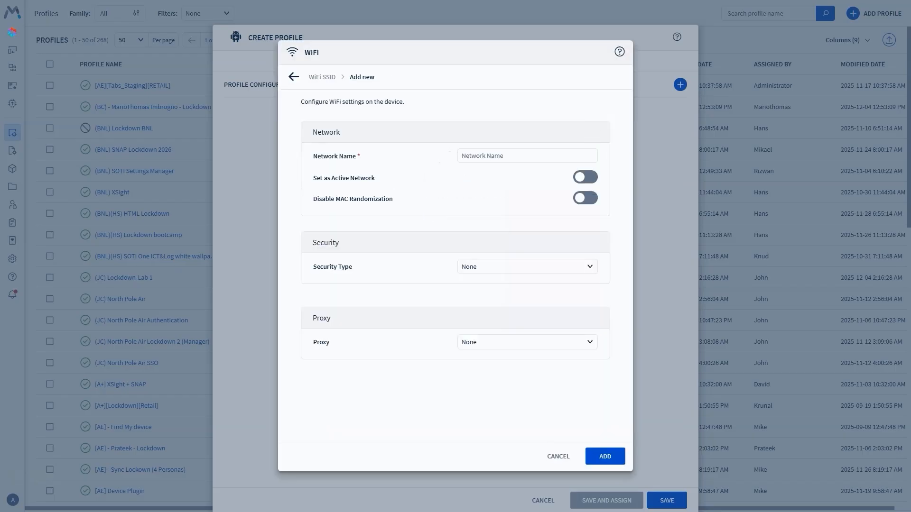
{"action": "left_click", "coordinate": [479, 156]}
{"action": "type", "text": "SOTI"}
{"action": "left_click", "coordinate": [585, 184]}
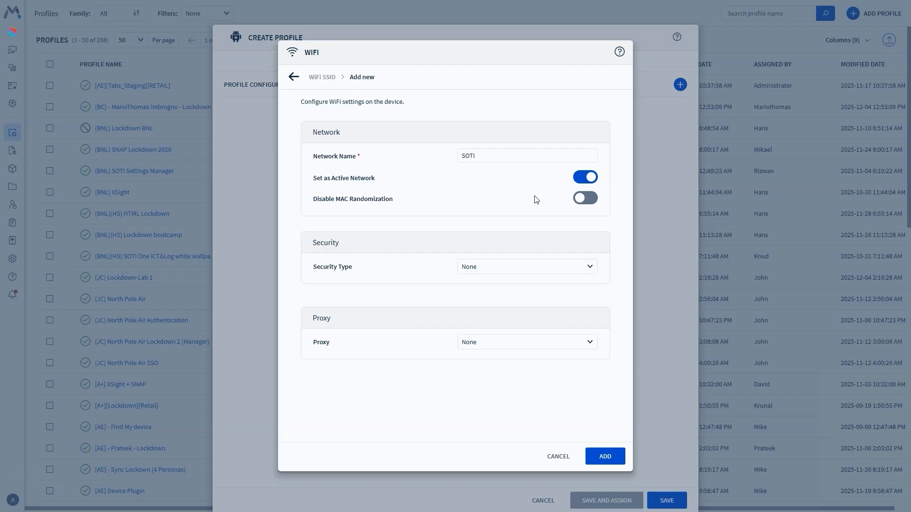
{"action": "left_click", "coordinate": [592, 208]}
- Set the SOTI network's security type to WPA3 Enterprise
{"action": "left_click", "coordinate": [596, 268]}
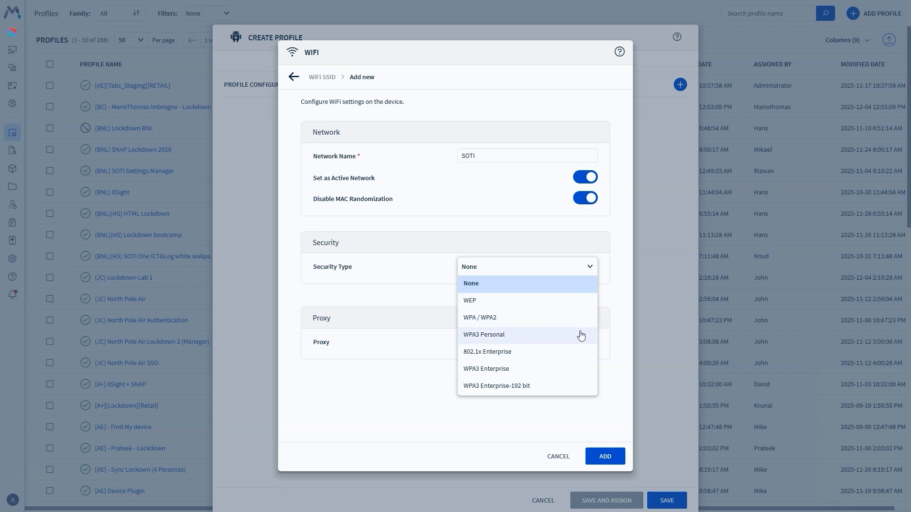
{"action": "left_click", "coordinate": [578, 369]}
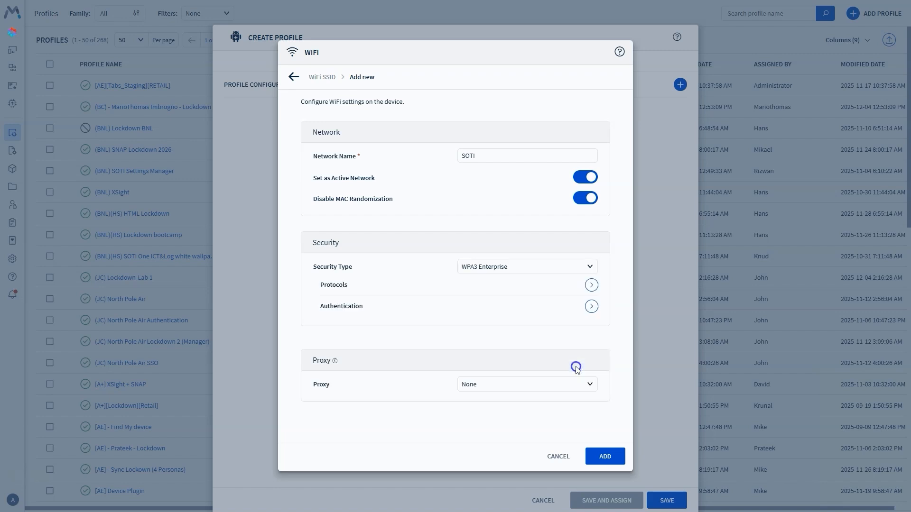
{"action": "left_click", "coordinate": [548, 268]}
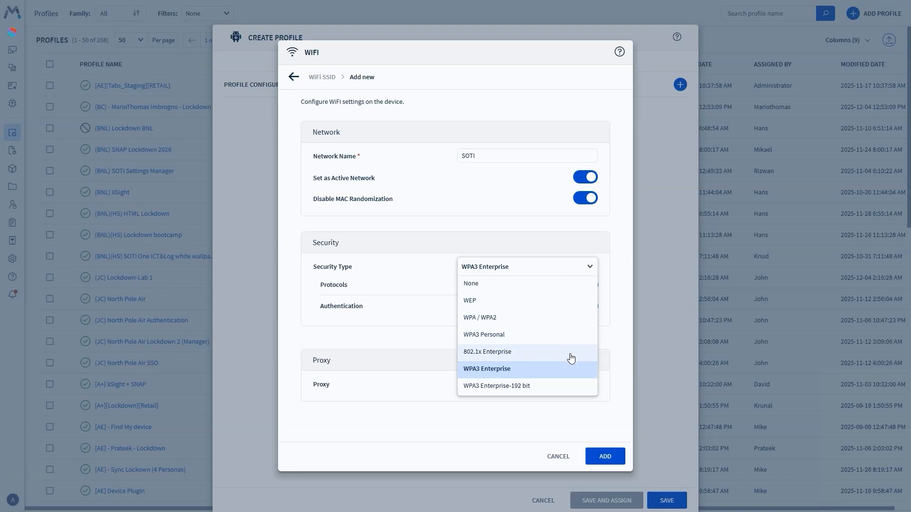
{"action": "left_click", "coordinate": [628, 362]}
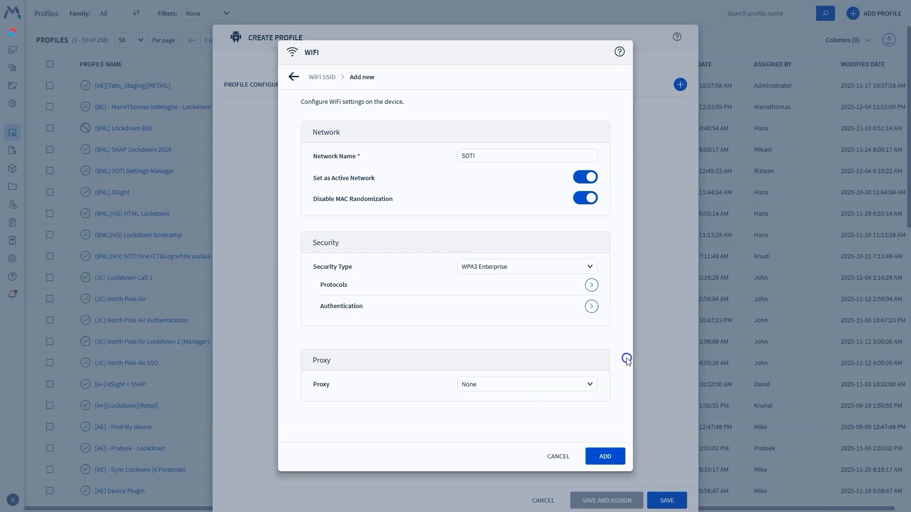
- Accept the TLS and LEAP EAP types for the SOTI network and expand its authentication settings
{"action": "left_click", "coordinate": [588, 286]}
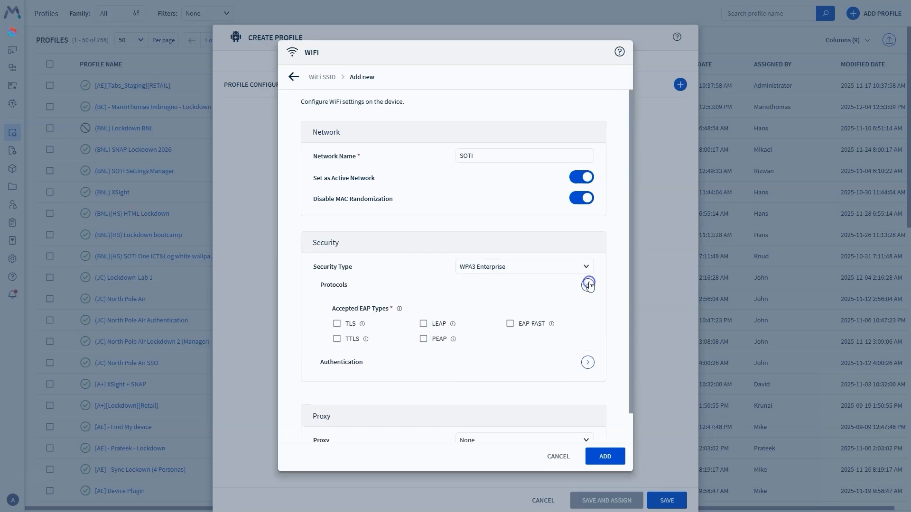
{"action": "left_click", "coordinate": [588, 363]}
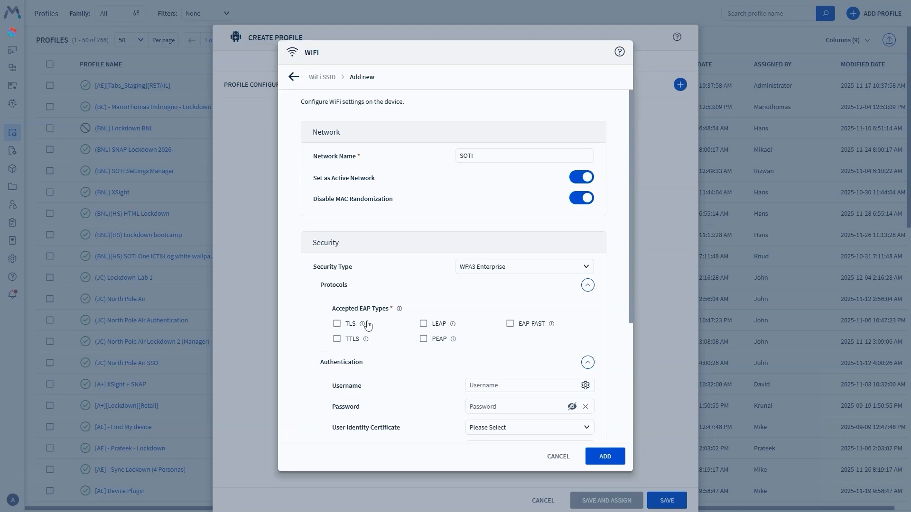
{"action": "left_click", "coordinate": [337, 324]}
{"action": "left_click", "coordinate": [423, 324]}
{"action": "scroll", "coordinate": [577, 344], "scroll_direction": "down", "scroll_amount": 1}
{"action": "scroll", "coordinate": [516, 352], "scroll_direction": "down", "scroll_amount": 2}
{"action": "scroll", "coordinate": [516, 352], "scroll_direction": "down", "scroll_amount": 1}
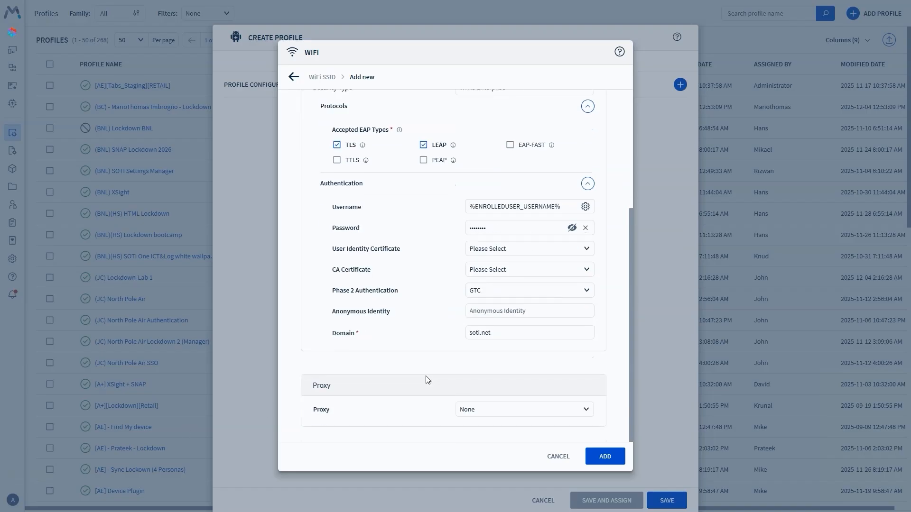
- Set the SOTI network's proxy to Automatic and add the network to the WiFi configuration
{"action": "left_click", "coordinate": [511, 411]}
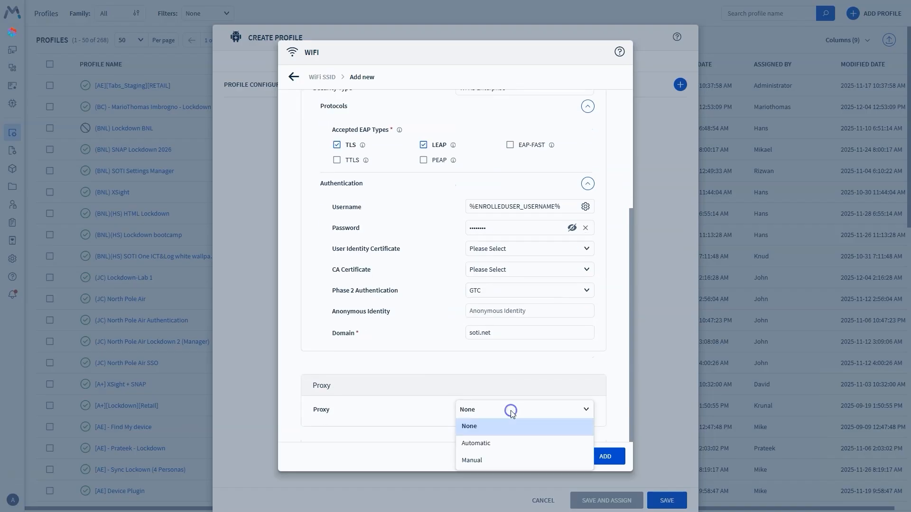
{"action": "left_click", "coordinate": [500, 443]}
{"action": "scroll", "coordinate": [503, 432], "scroll_direction": "down", "scroll_amount": 1}
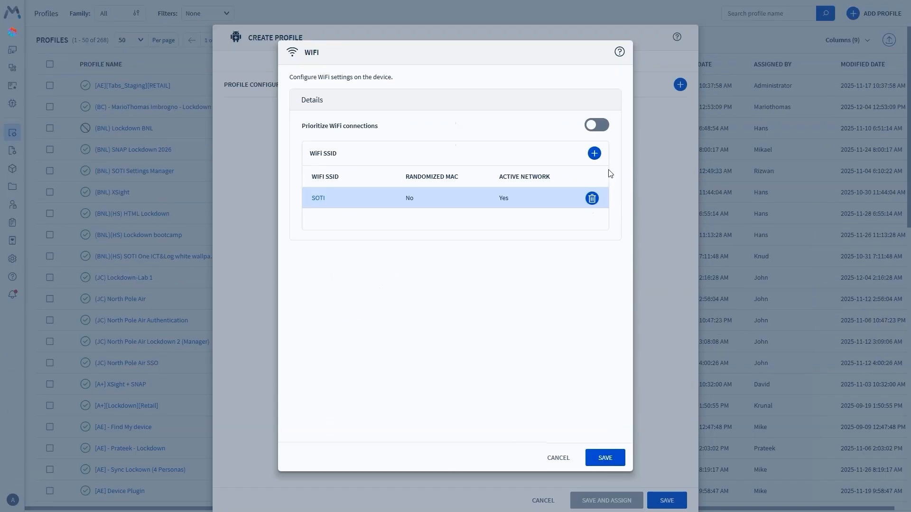
- Enable prioritization of WiFi connections and add a second network named SOTI Guest
{"action": "left_click", "coordinate": [596, 125]}
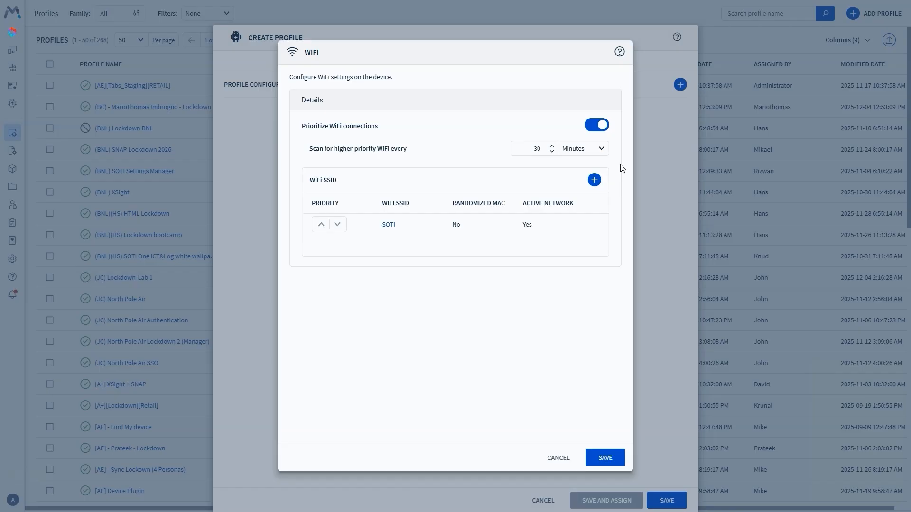
{"action": "left_click", "coordinate": [594, 180]}
{"action": "left_click", "coordinate": [520, 150]}
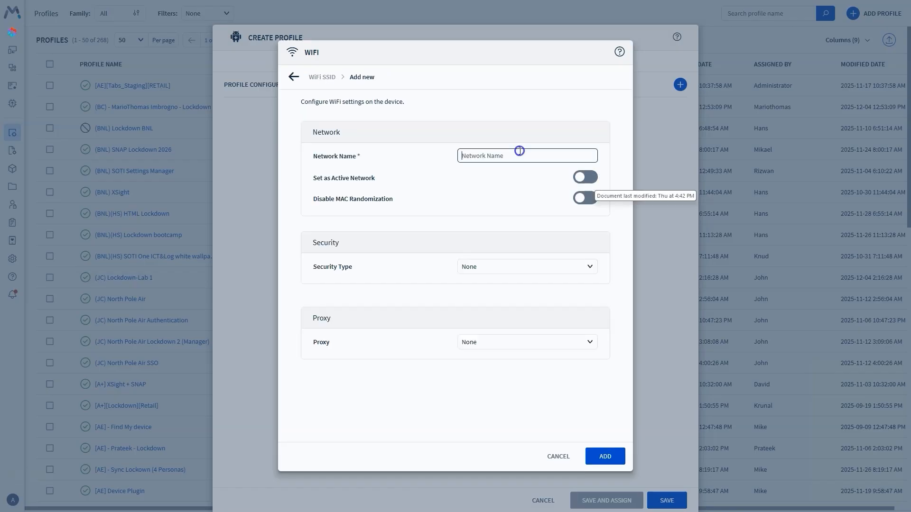
{"action": "type", "text": "SOTI Guest"}
{"action": "key", "text": "Return"}
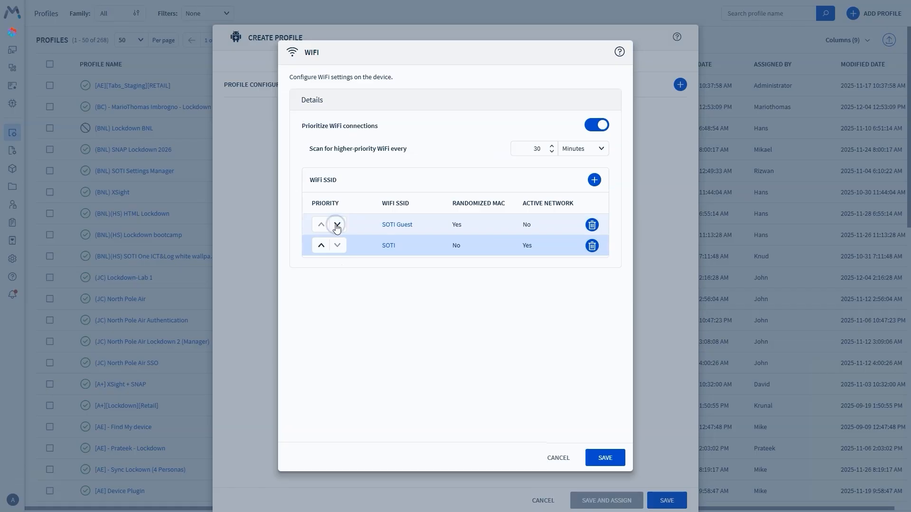
- Reorder the WiFi priorities so that SOTI ranks above SOTI Guest
{"action": "left_click", "coordinate": [324, 245]}
{"action": "left_click", "coordinate": [337, 224]}
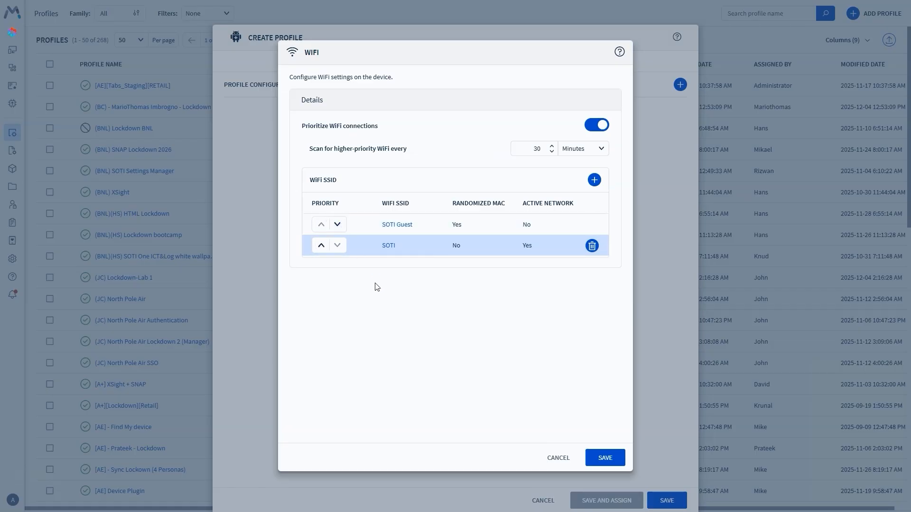
{"action": "left_click", "coordinate": [321, 246]}
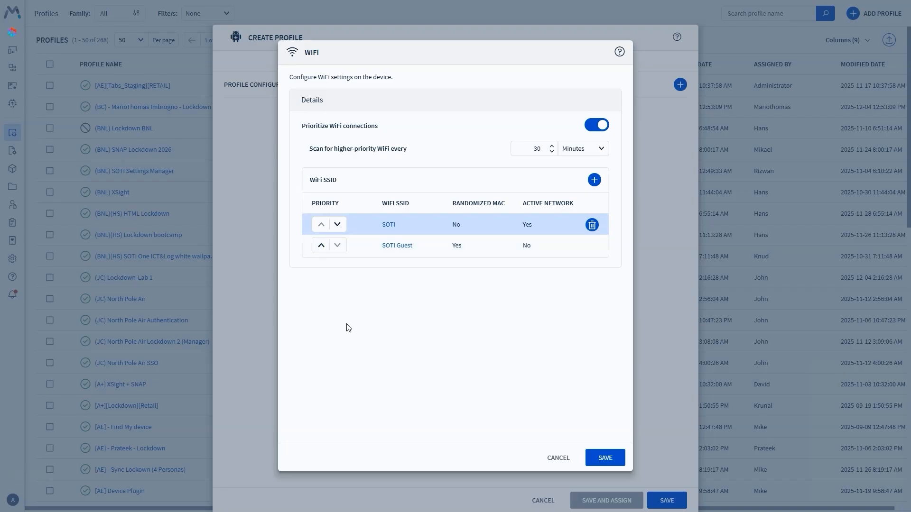